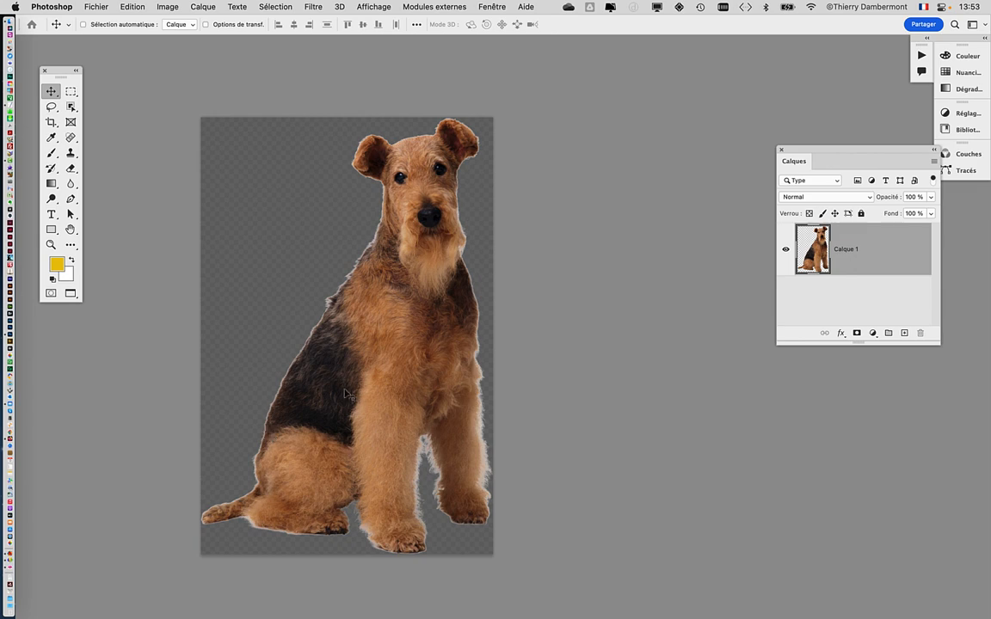
Load the outline of the dog on layer Calque 1 as a selection
left_click_drag(788, 153, 693, 125)
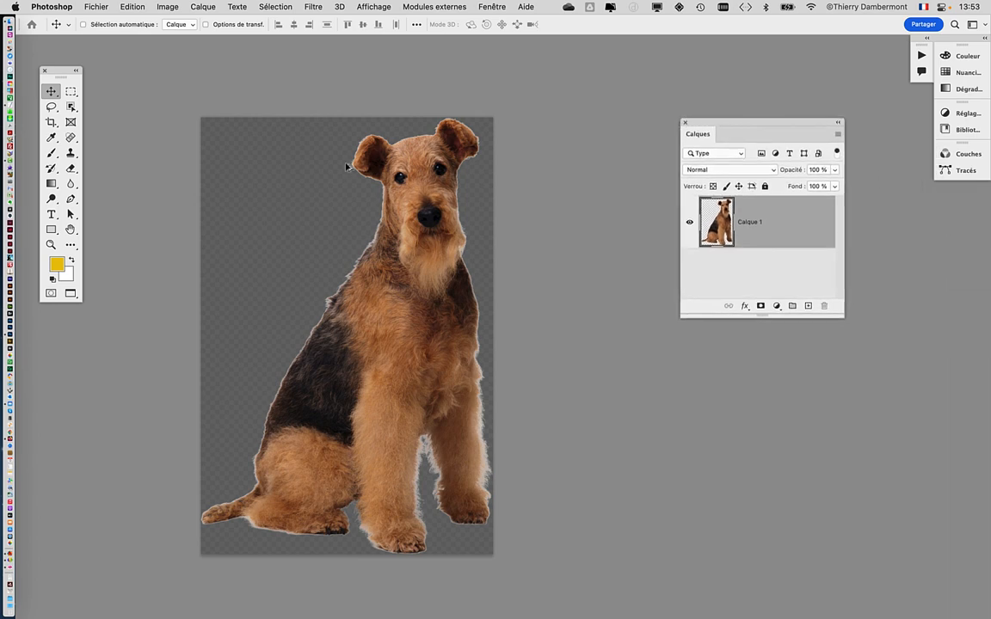
scroll(352, 171, "up", 3)
scroll(351, 172, "up", 2)
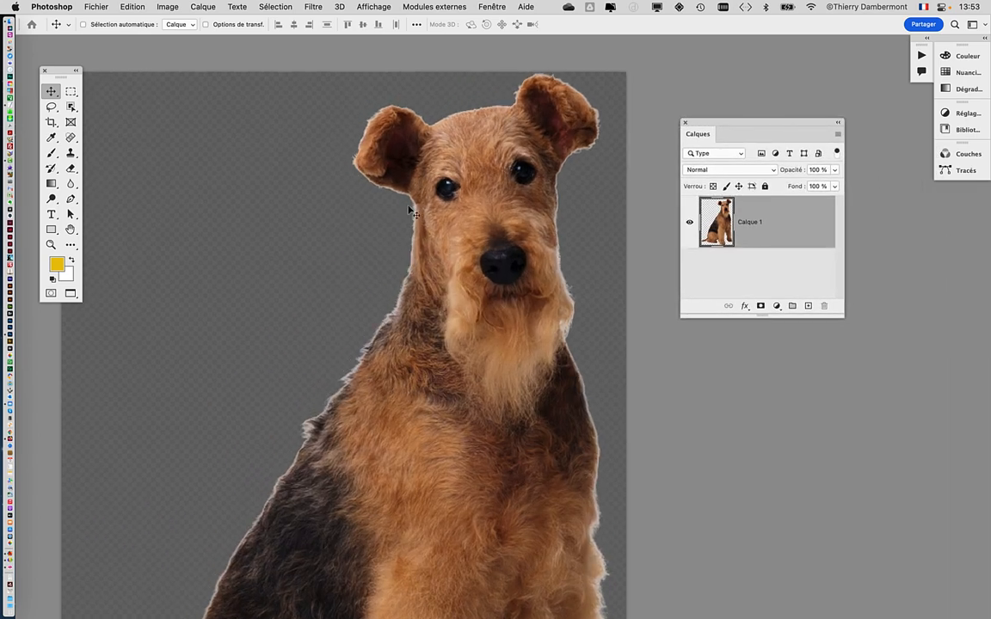
scroll(384, 313, "up", 5)
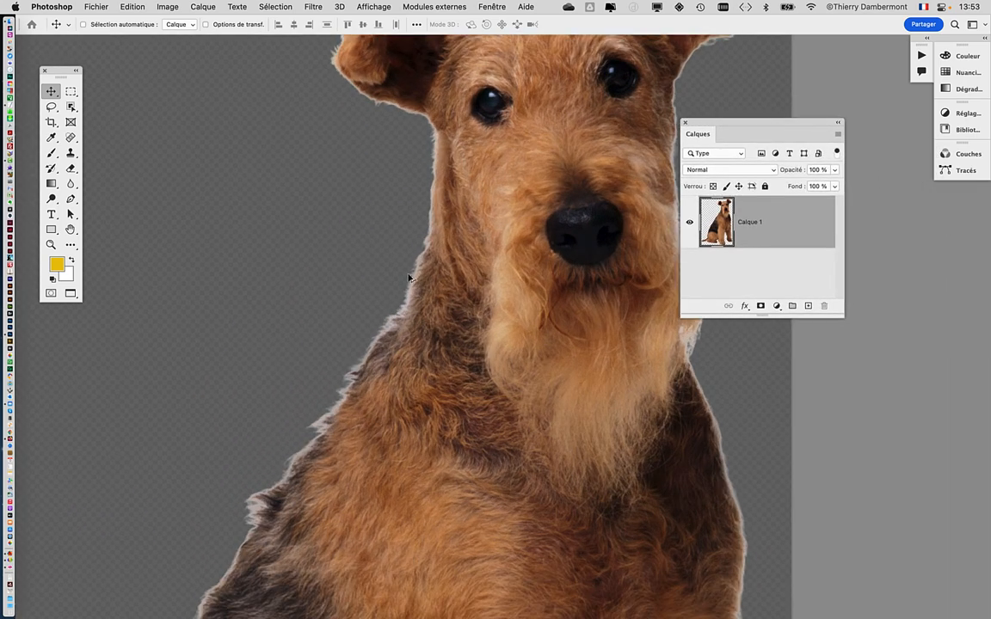
scroll(410, 281, "down", 2)
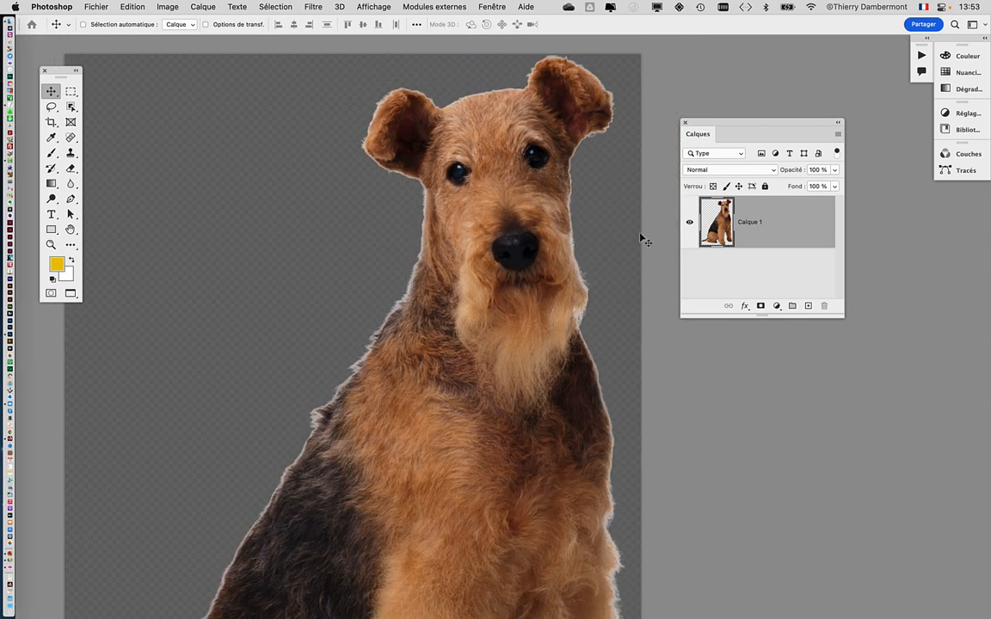
scroll(432, 222, "down", 1)
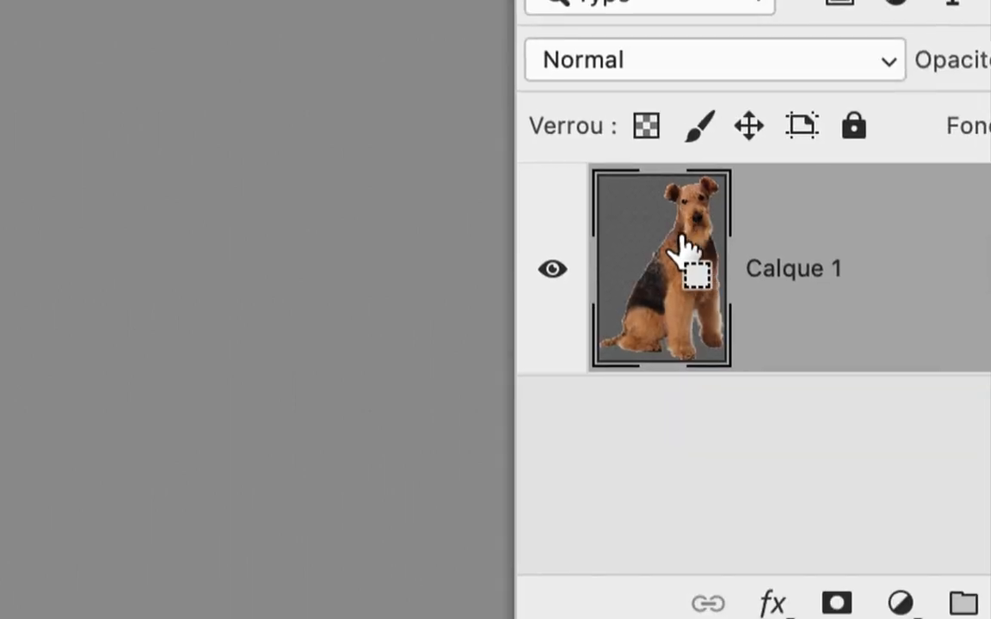
left_click(676, 245, "super")
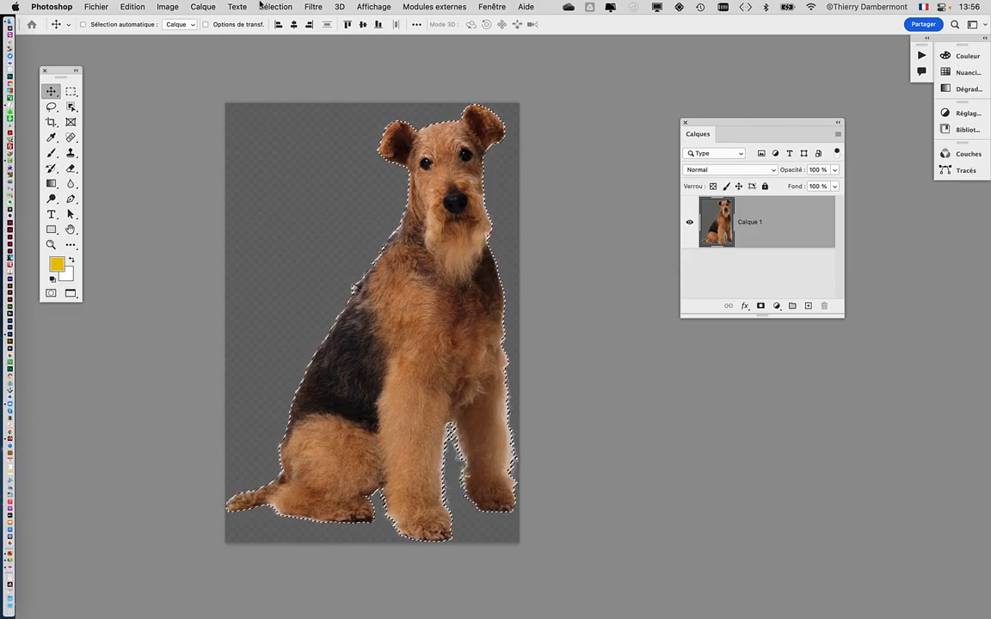
Contract the selection around the dog by 1 pixel
left_click(274, 7)
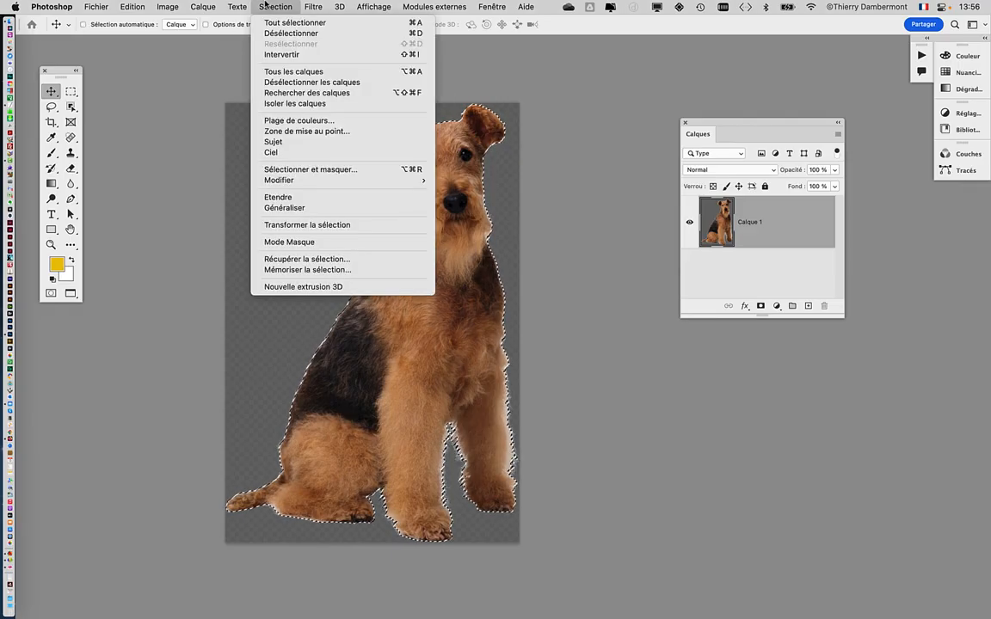
mouse_move(274, 183)
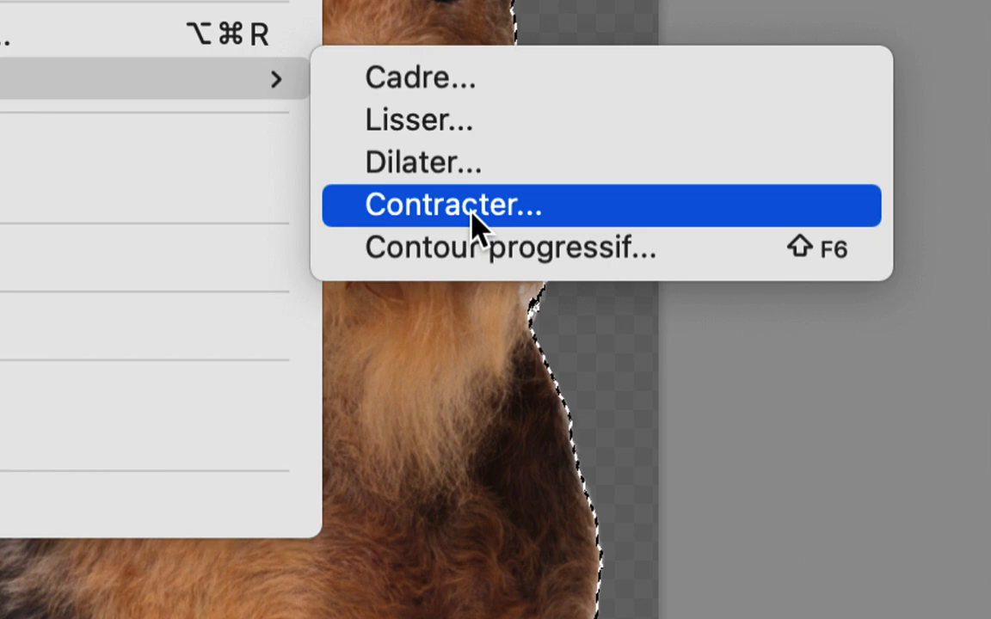
left_click(472, 213)
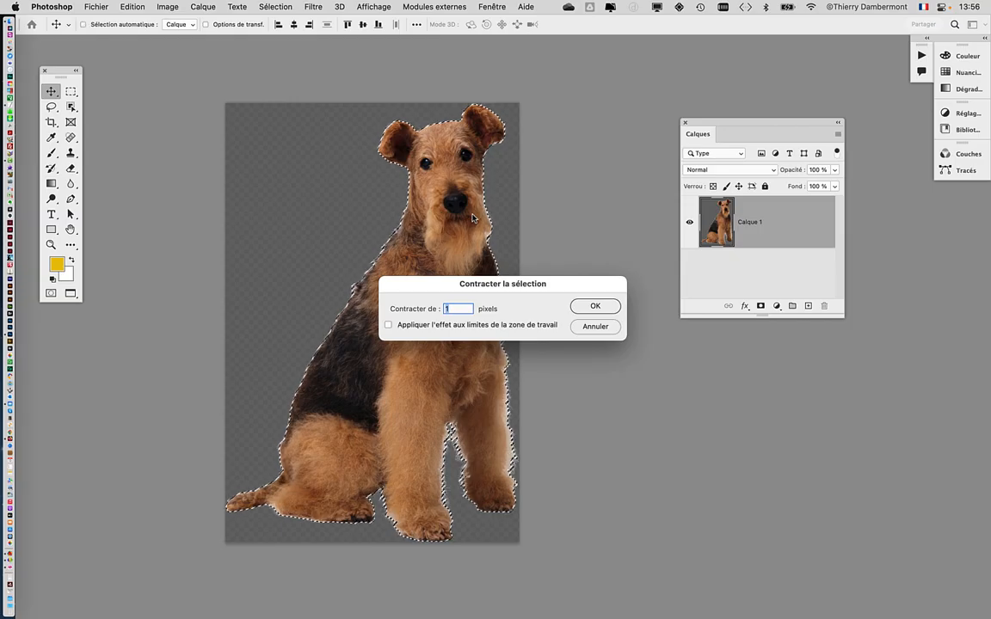
left_click_drag(524, 288, 667, 103)
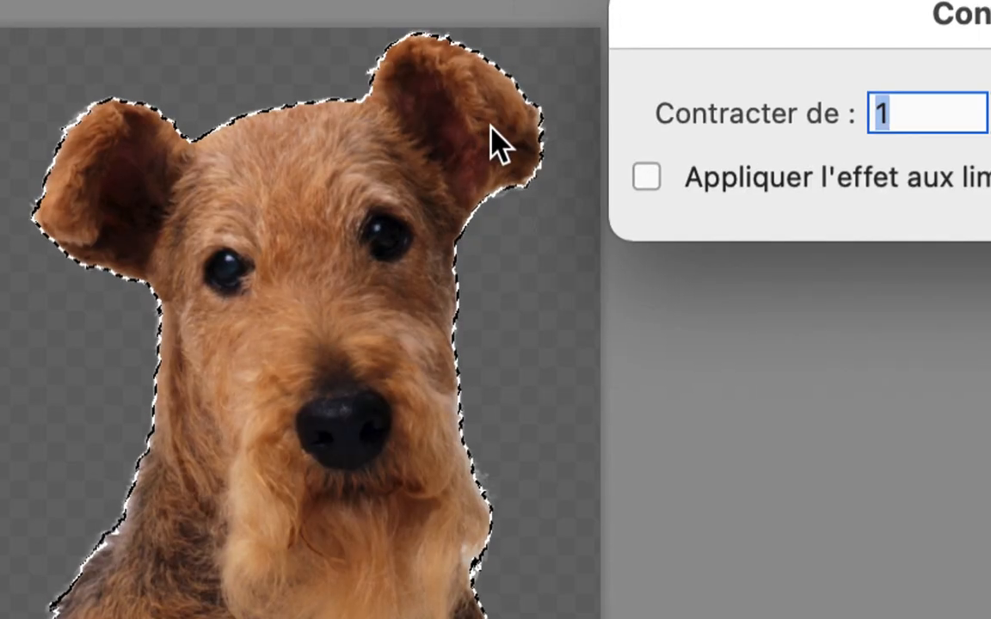
scroll(310, 129, "up", 5)
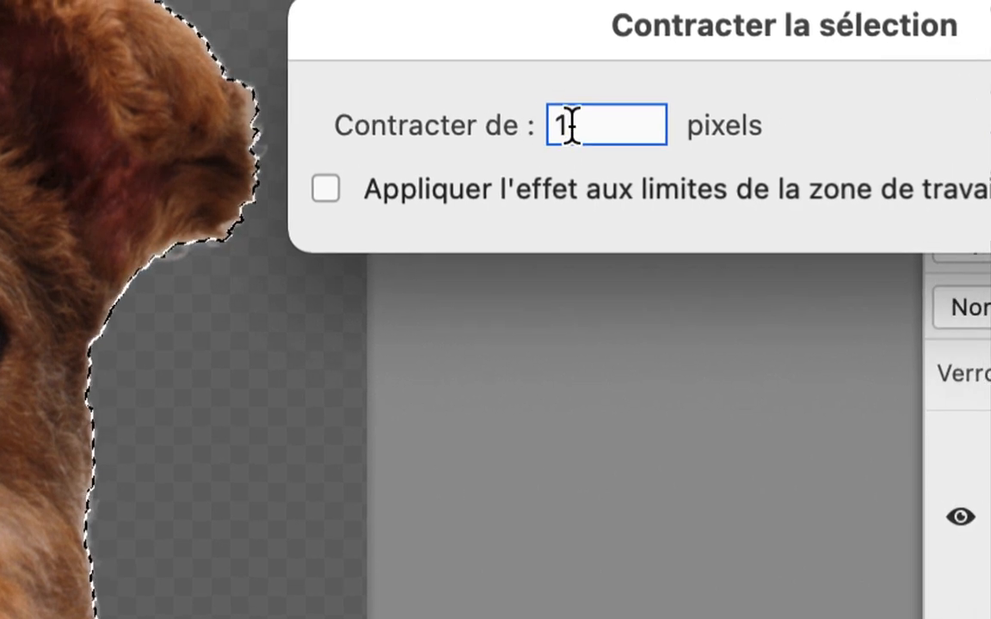
double_click(623, 125)
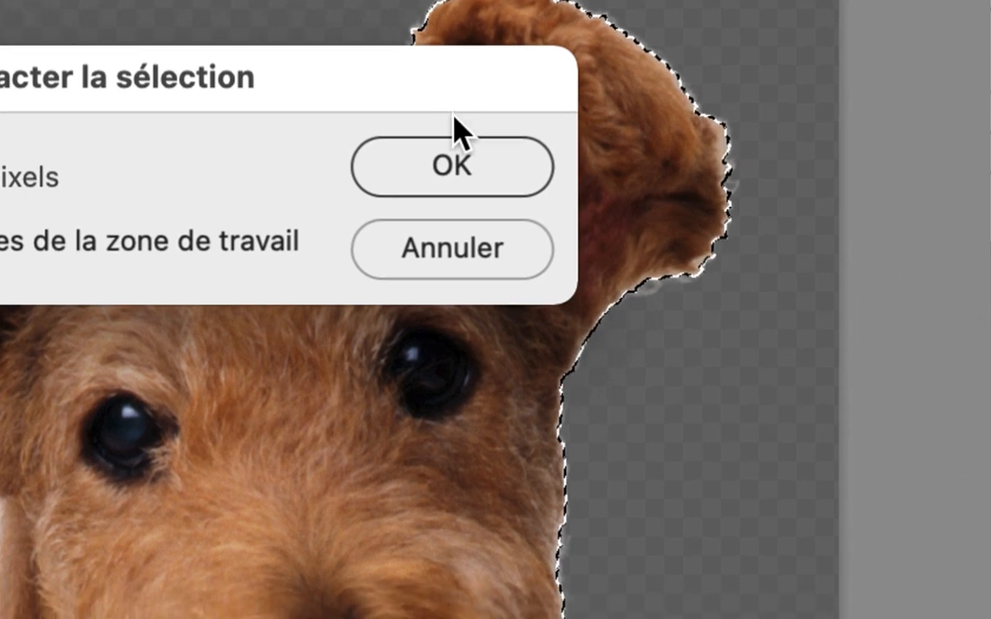
left_click(736, 133)
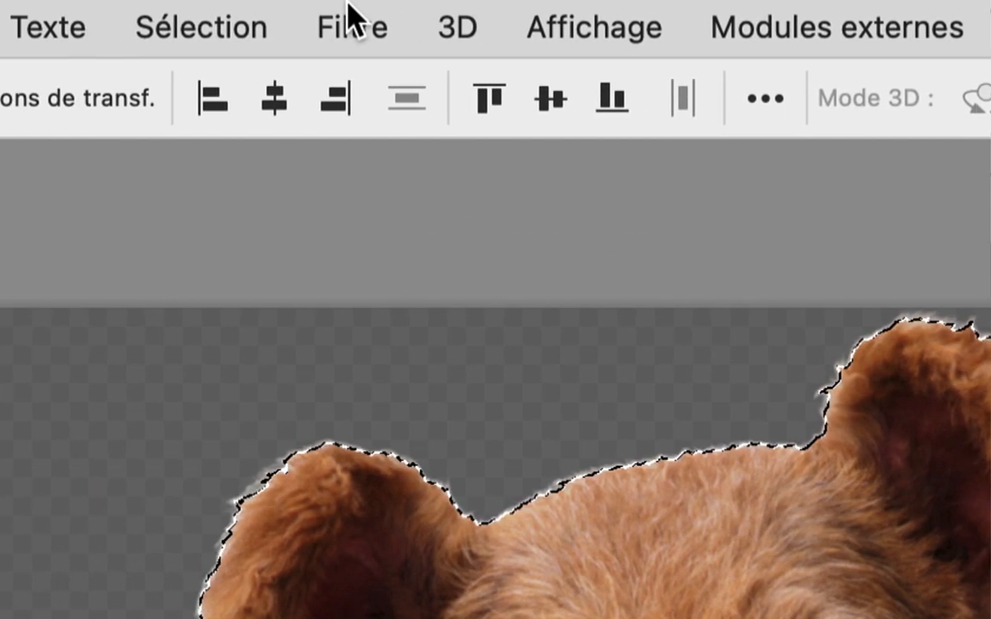
Contract the dog selection again, this time by 3 pixels
left_click(347, 13)
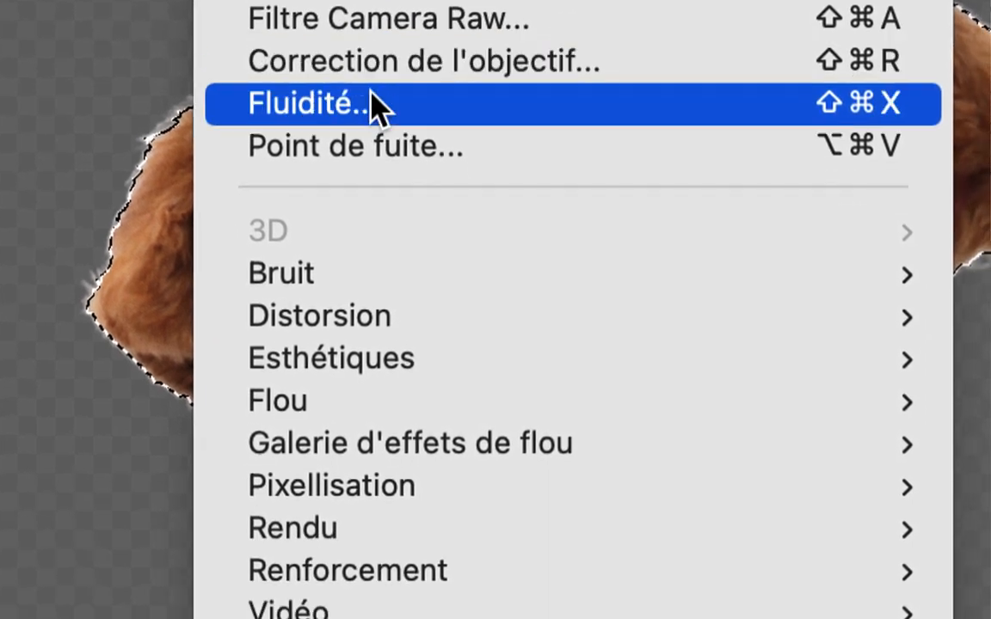
mouse_move(319, 4)
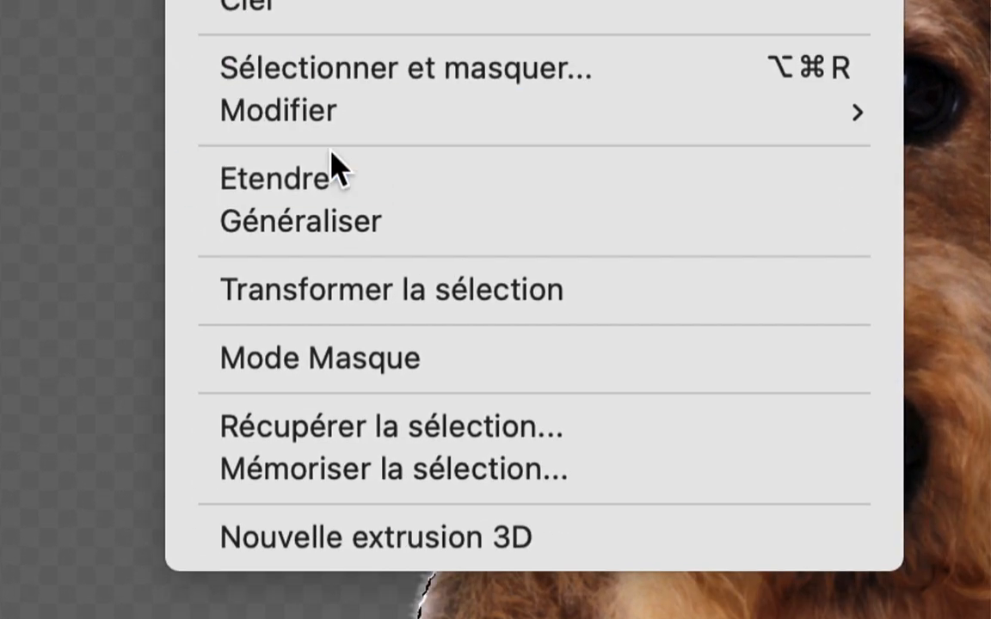
mouse_move(338, 147)
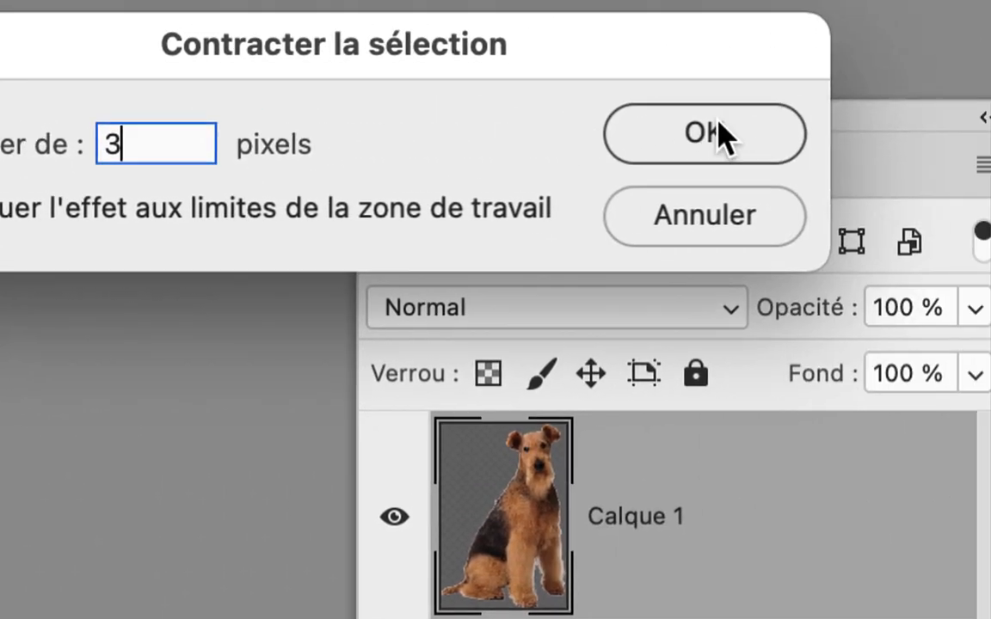
left_click(714, 135)
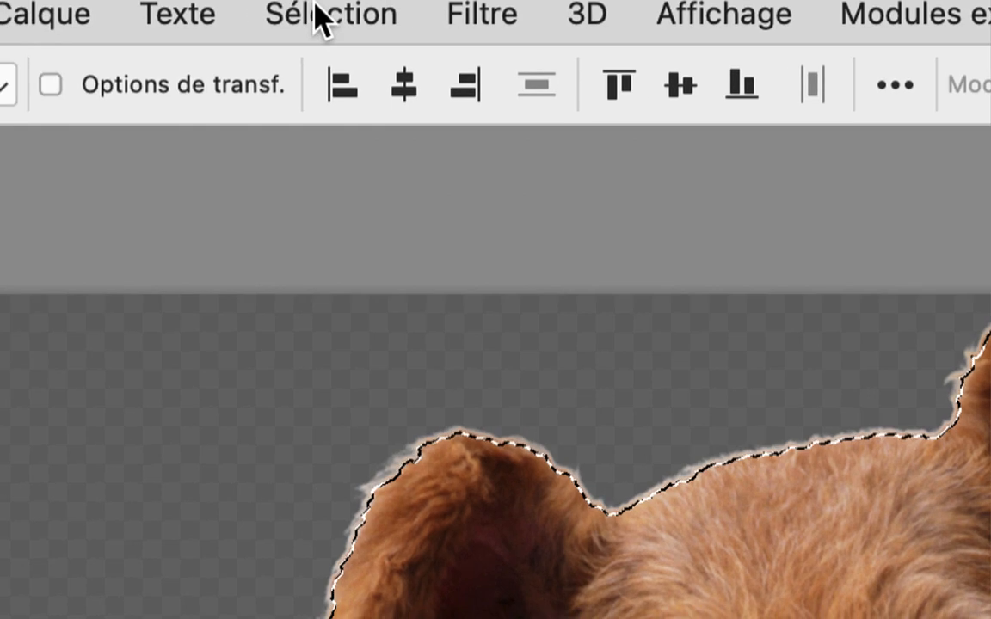
Invert the selection and delete the light fringe around the dog's fur on Calque 1
left_click(320, 17)
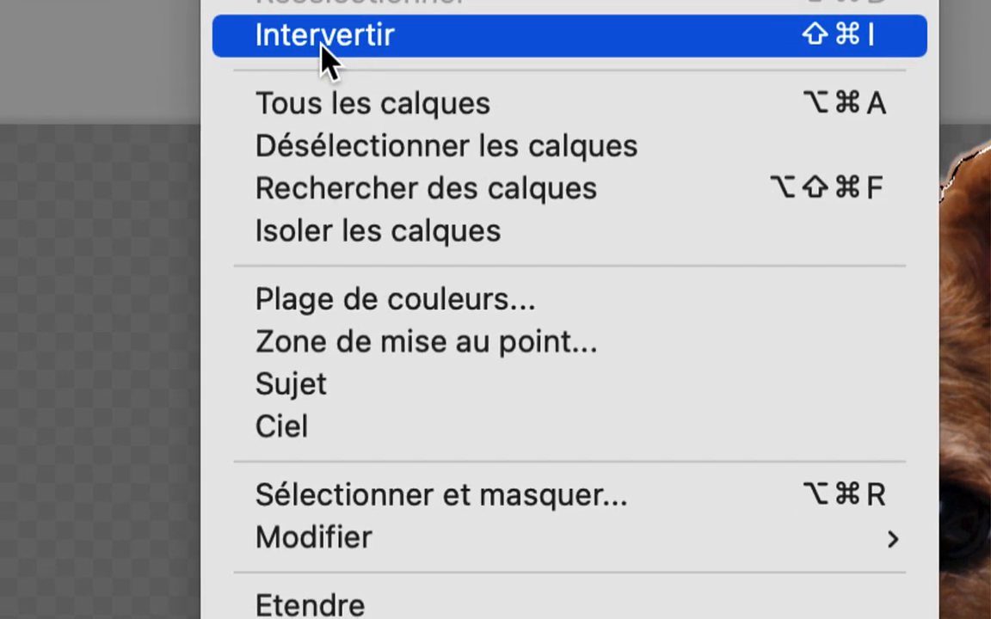
left_click(321, 44)
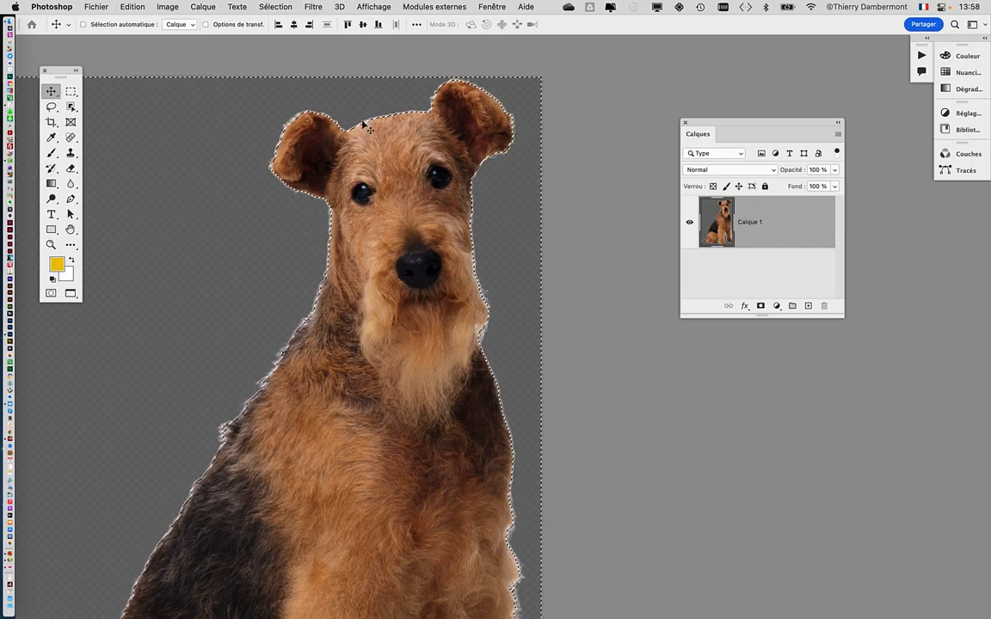
scroll(651, 376, "down", 3)
scroll(355, 142, "down", 3)
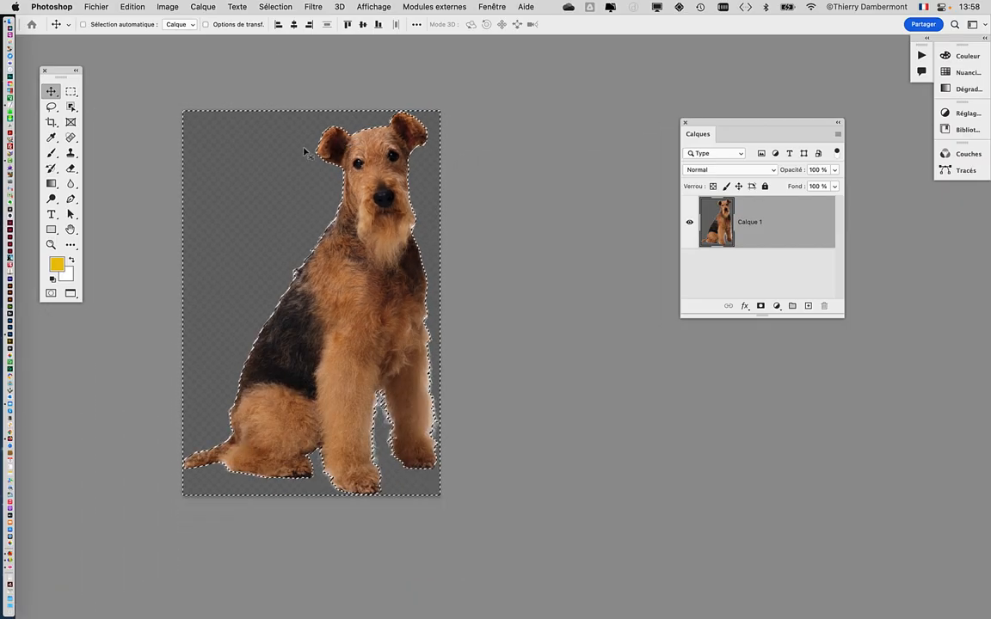
scroll(297, 150, "left", 3)
scroll(297, 151, "down", 2)
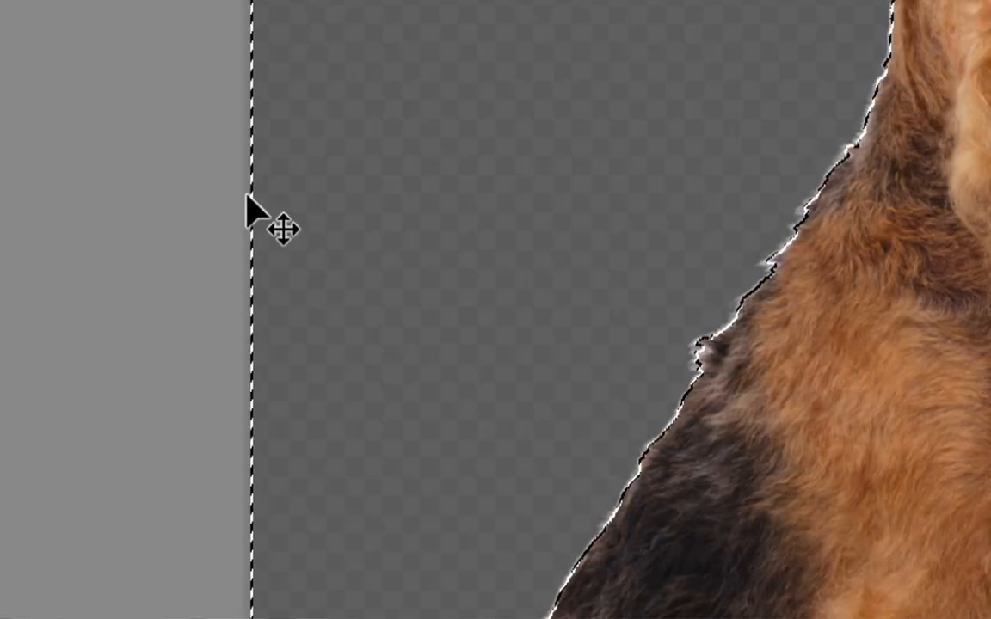
scroll(347, 214, "down", 2)
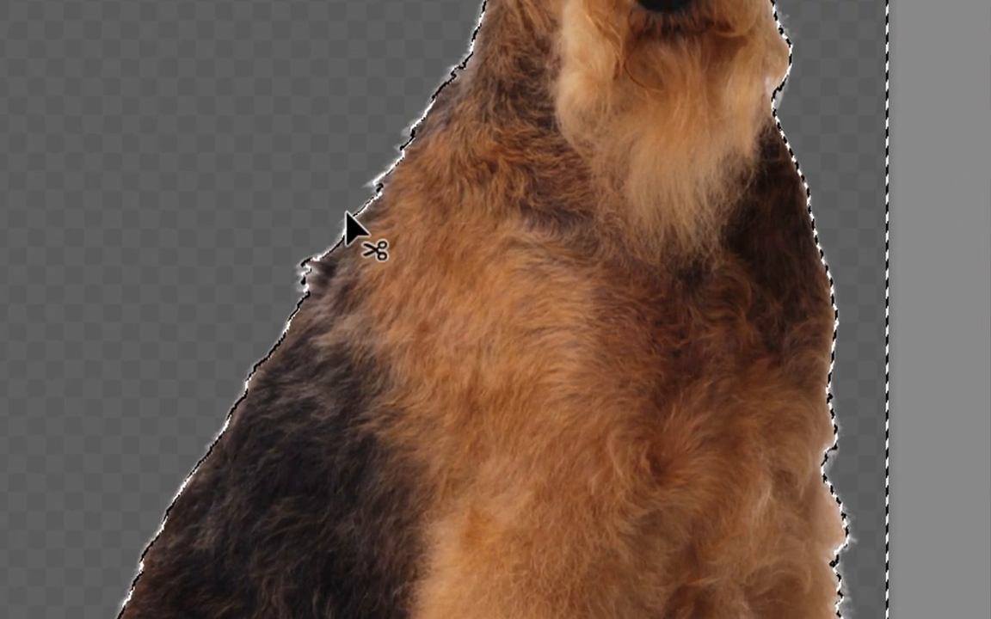
scroll(353, 221, "up", 5)
scroll(350, 196, "up", 5)
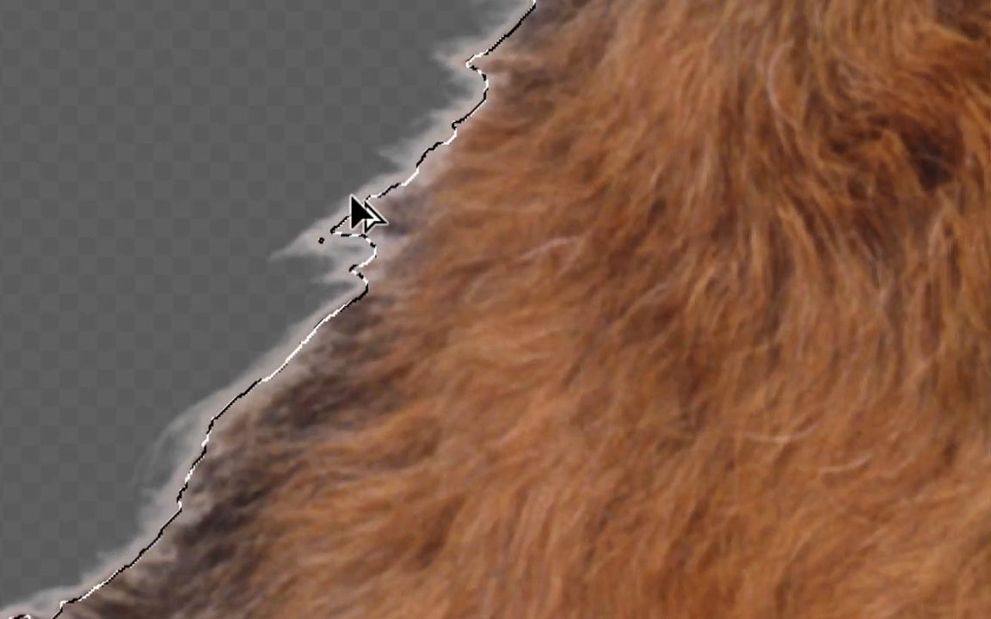
scroll(367, 176, "right", 2)
scroll(372, 156, "down", 1)
scroll(374, 178, "down", 4)
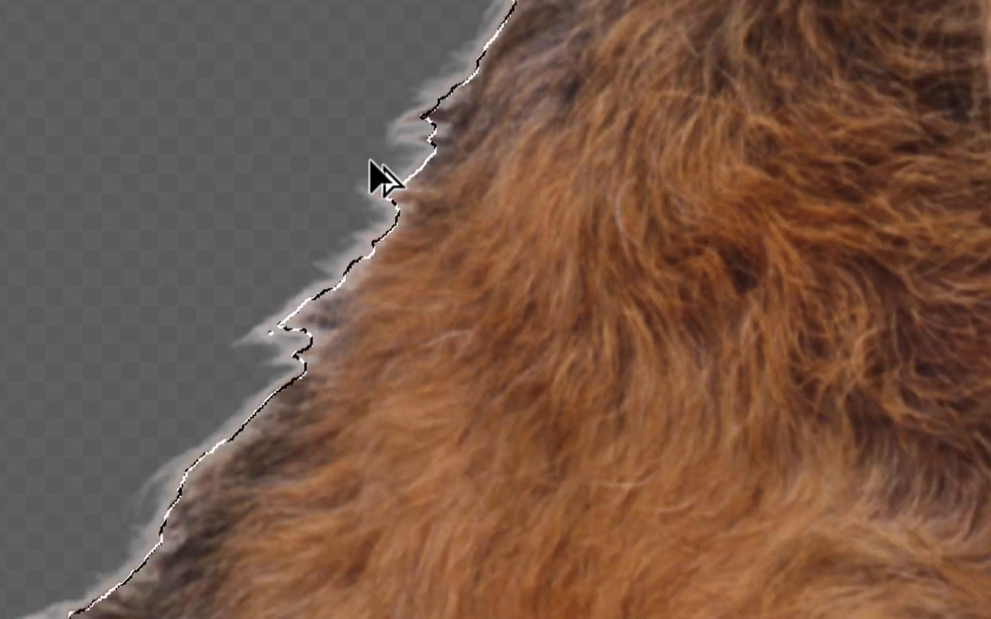
scroll(370, 172, "down", 3)
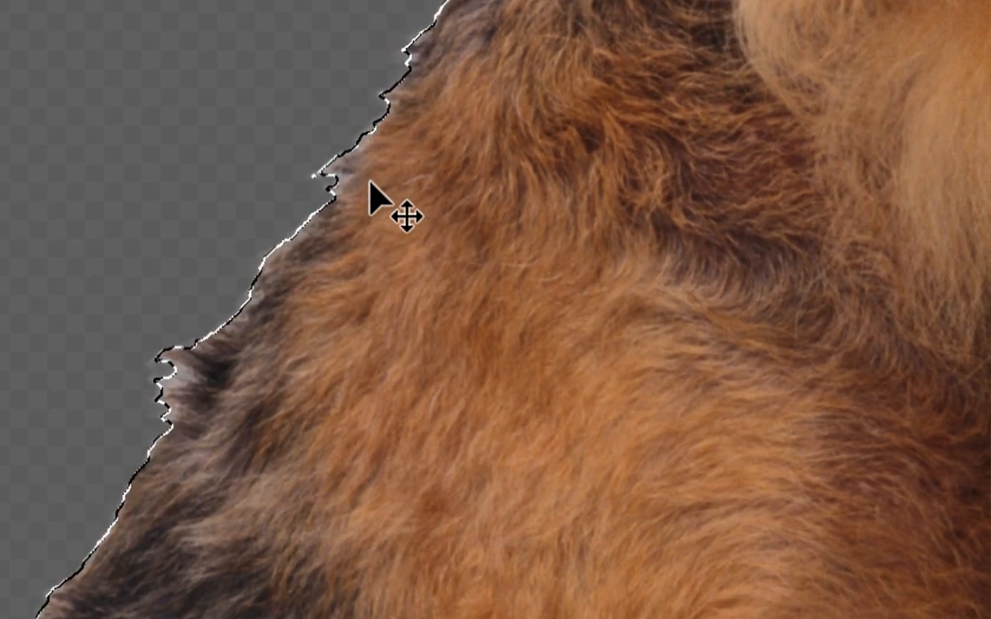
Check the trimmed edges of the dog's body and head and deselect everything
scroll(371, 189, "down", 5)
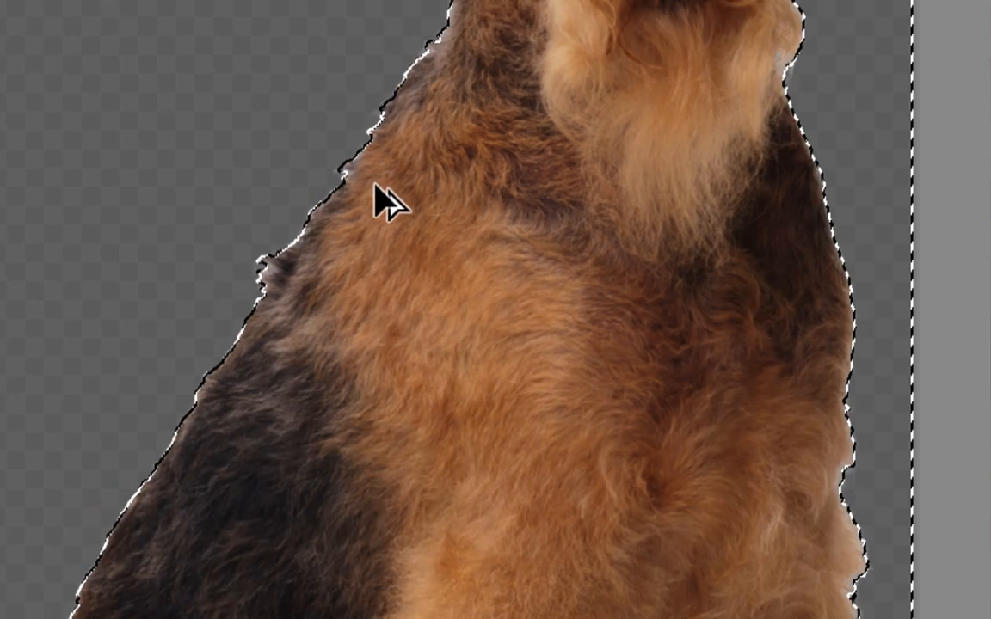
scroll(375, 189, "down", 4)
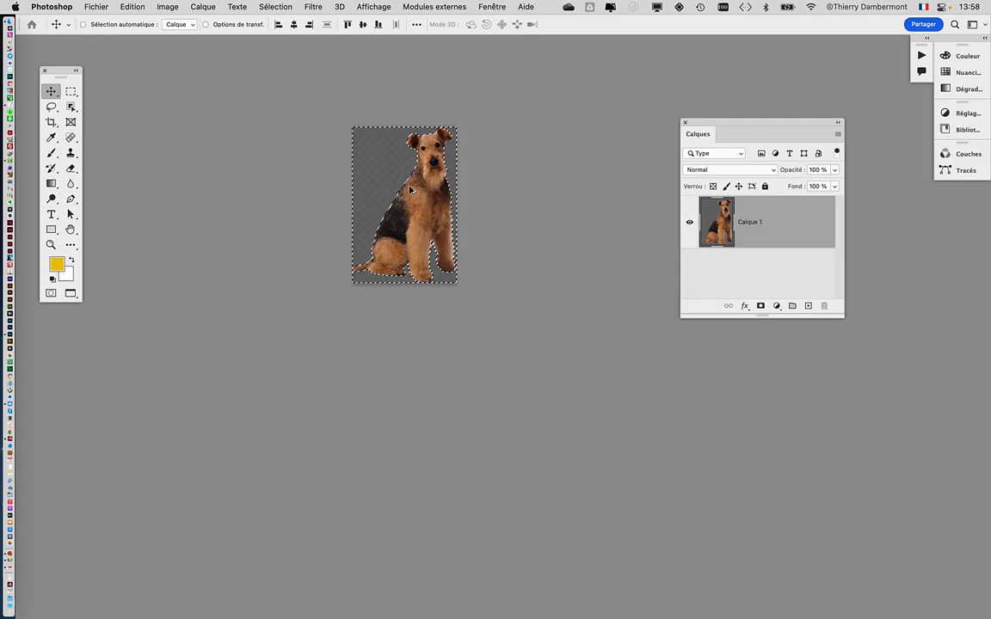
scroll(380, 190, "up", 4)
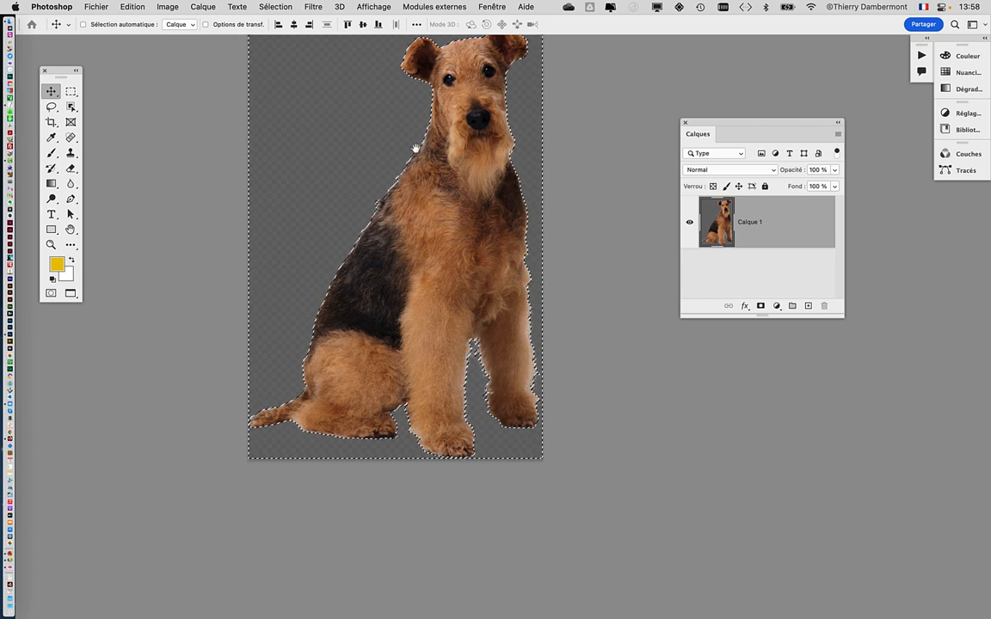
scroll(415, 148, "up", 3)
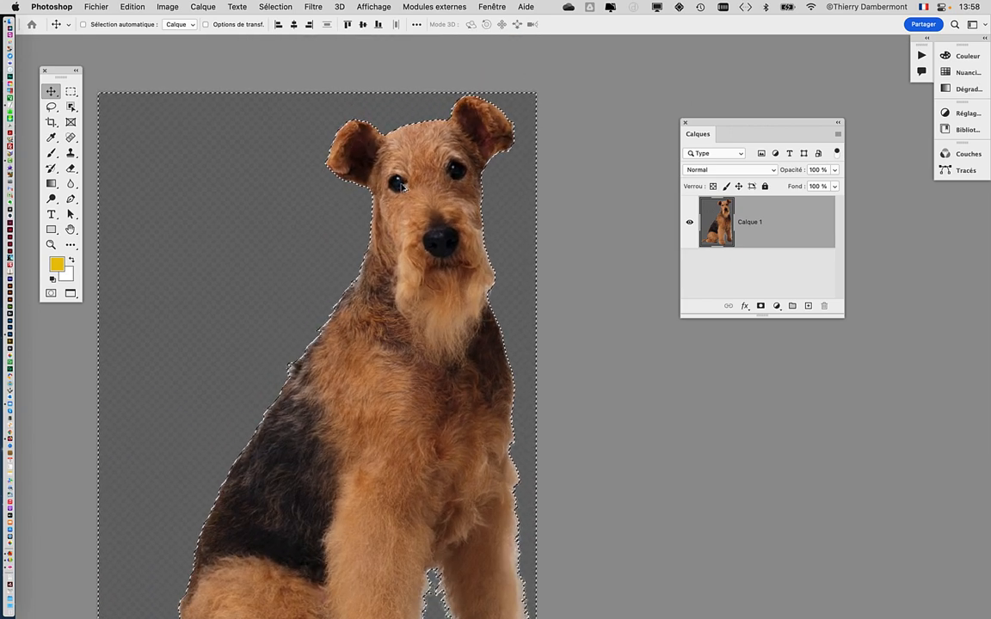
scroll(400, 184, "up", 2)
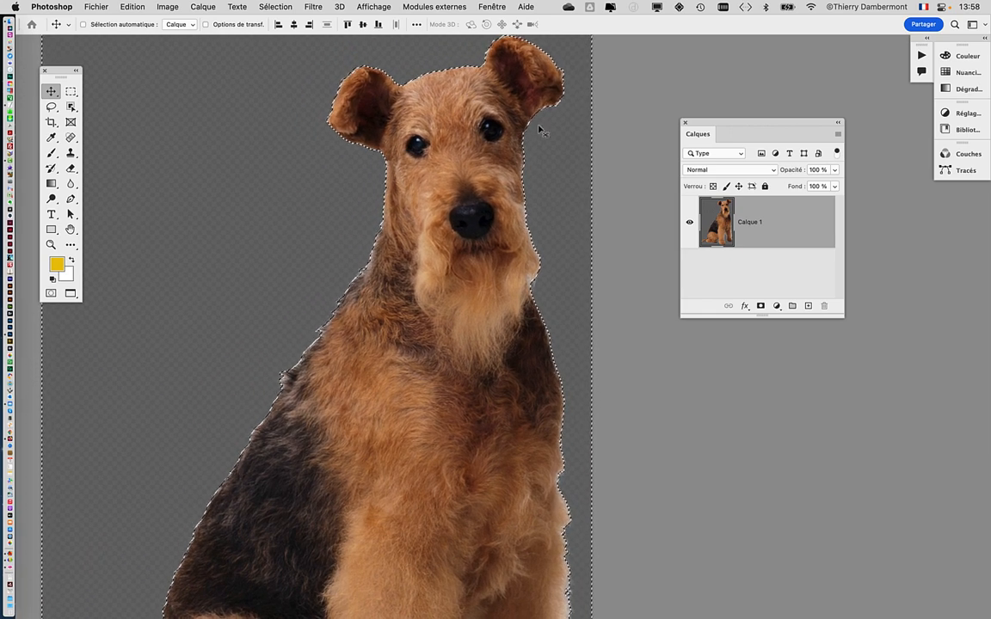
left_click_drag(492, 169, 502, 199)
scroll(485, 171, "down", 1)
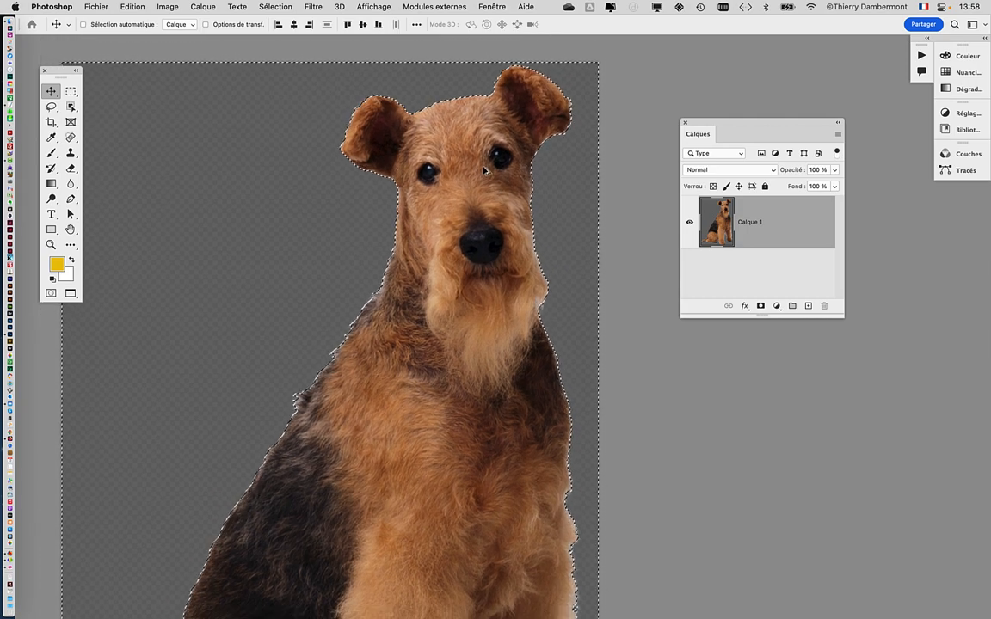
left_click(284, 8)
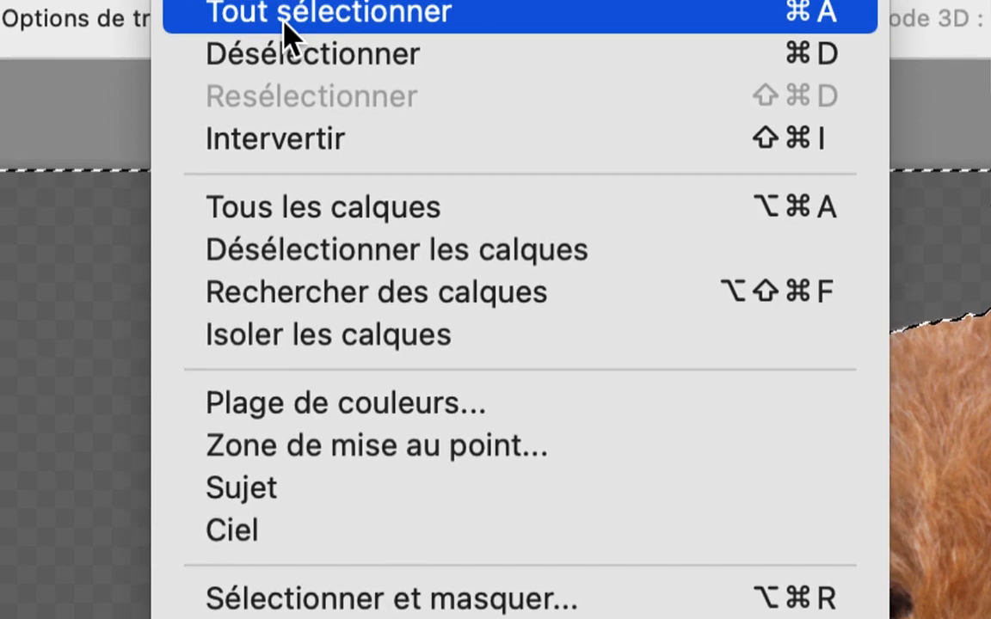
left_click(285, 36)
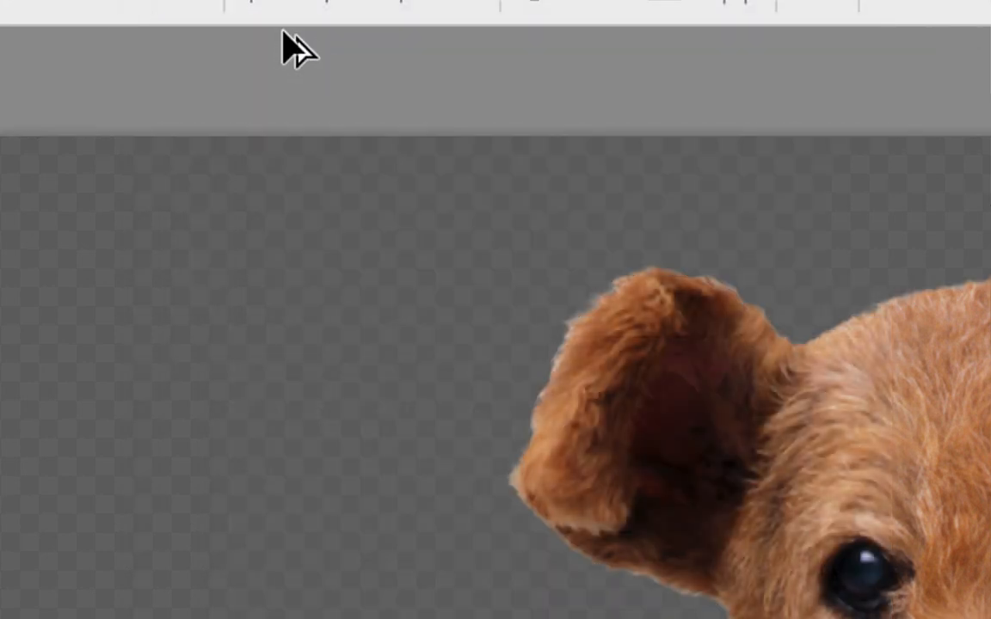